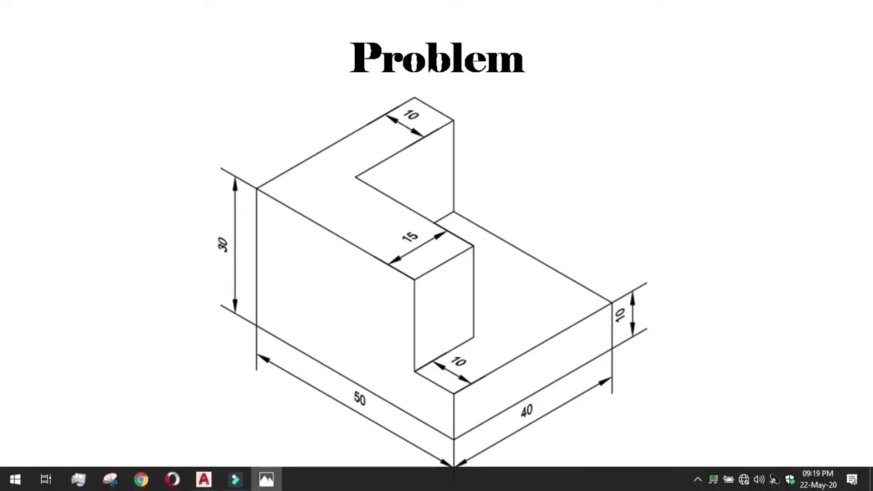
left_click(204, 479)
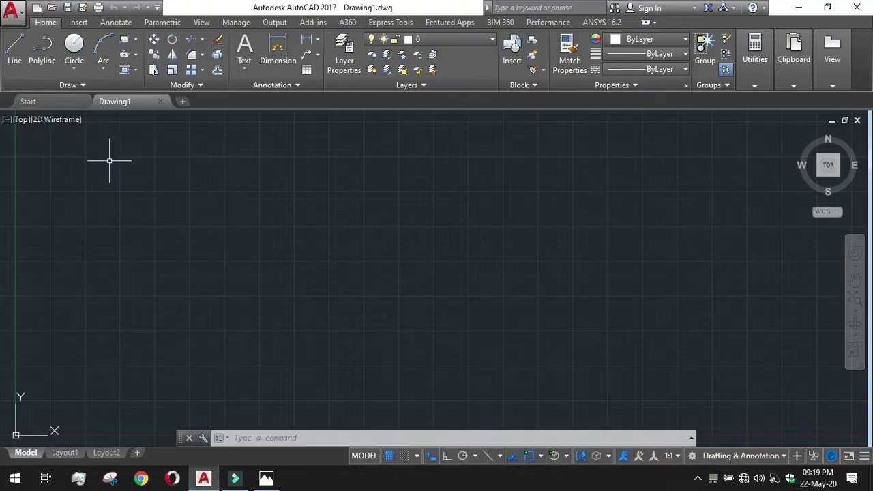
- Switch to the 3D Modeling workspace and the SE Isometric view, shifting the origin left
left_click(737, 457)
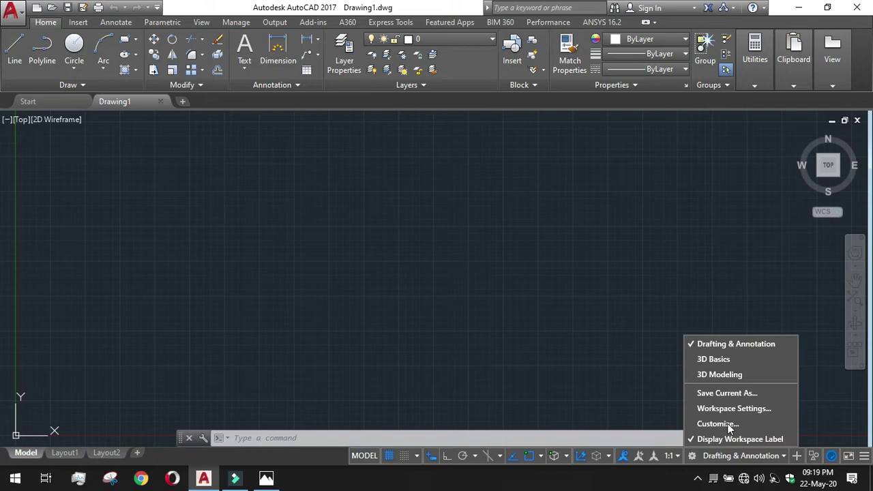
left_click(723, 376)
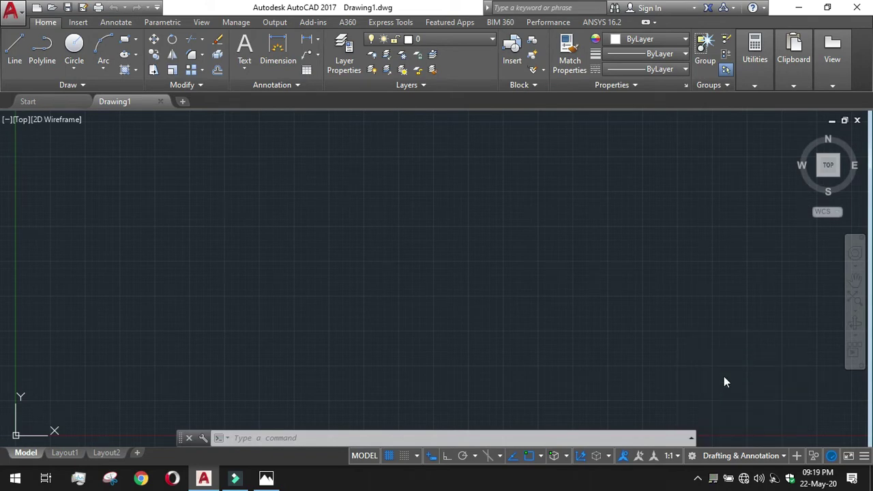
left_click(21, 120)
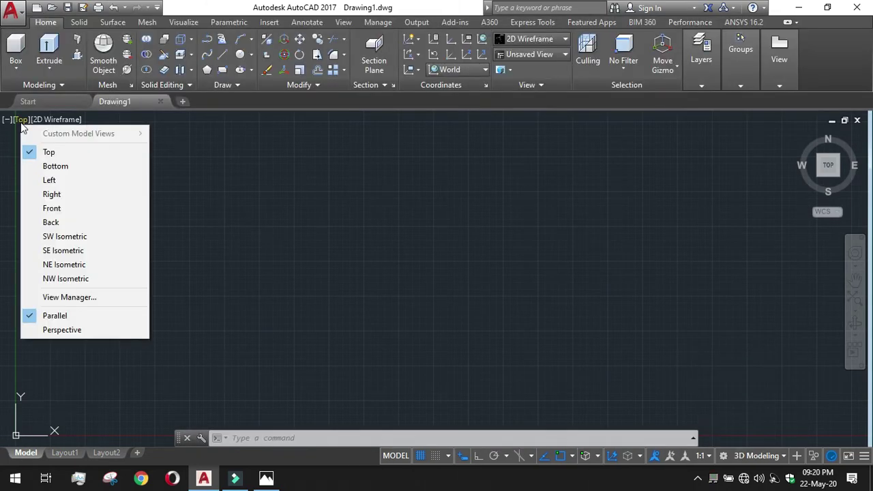
left_click(80, 252)
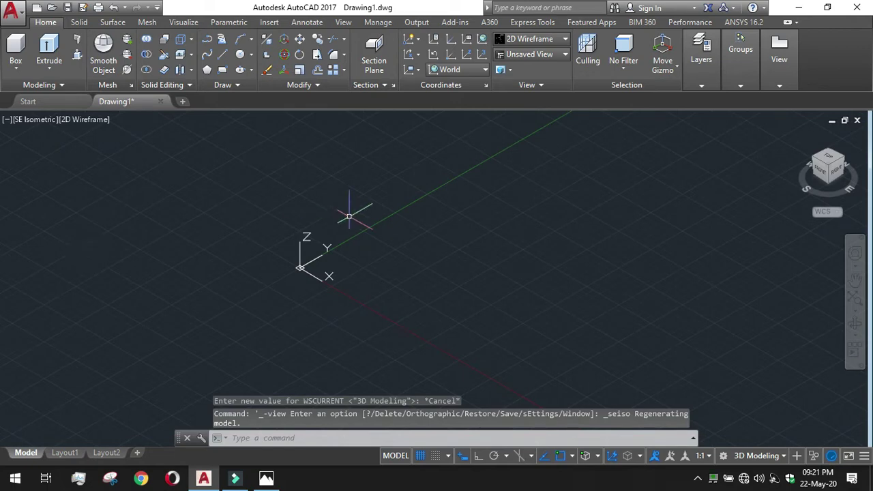
left_click(854, 278)
left_click_drag(693, 270, 418, 300)
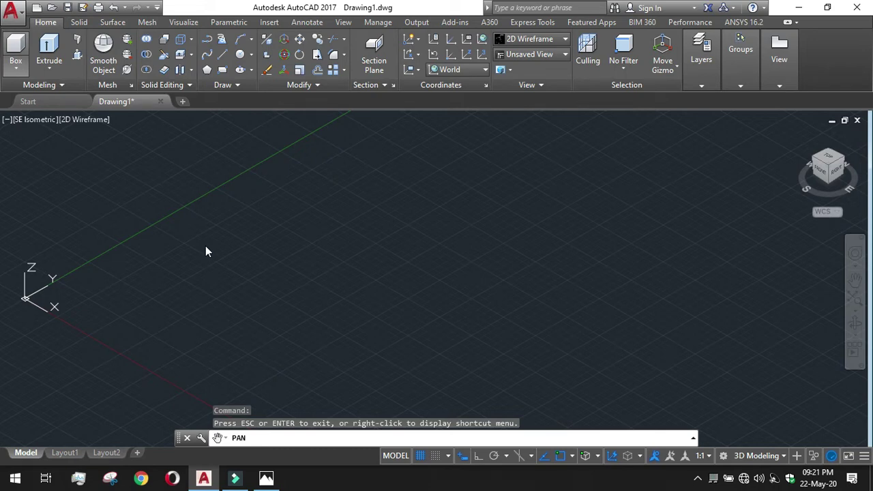
- Create a box of length 50, width 40 and height 10 with its corner near the origin
left_click_drag(205, 249, 348, 235)
key("Escape")
left_click(15, 48)
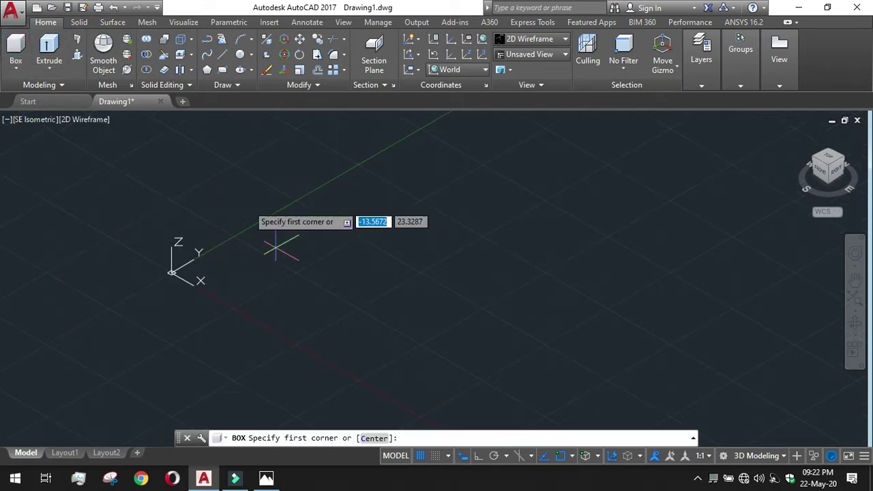
left_click(231, 270)
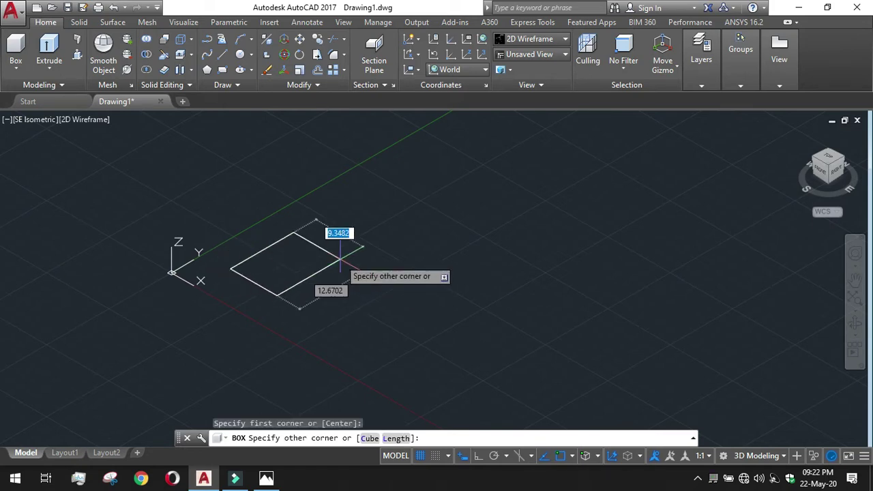
type("50")
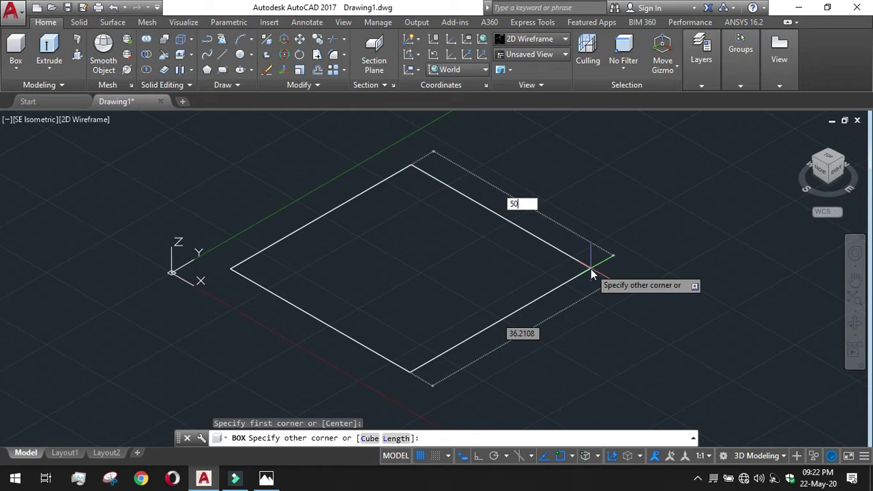
key("Tab")
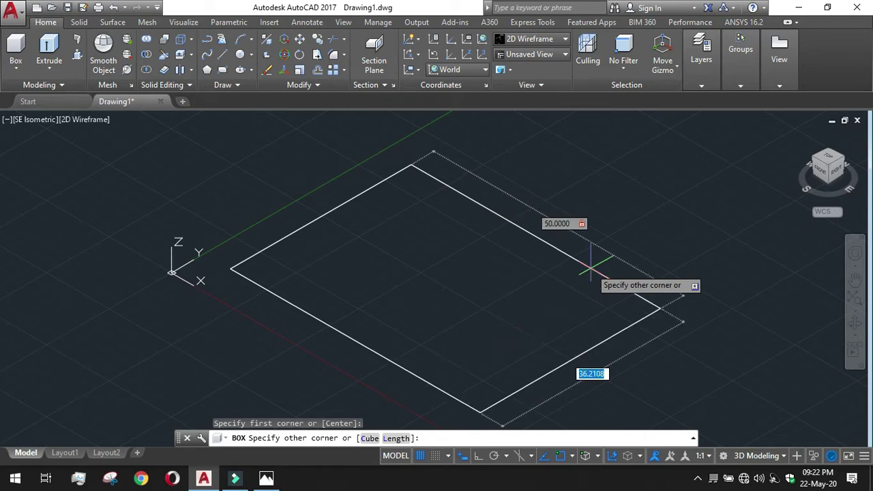
type("40")
key("Return")
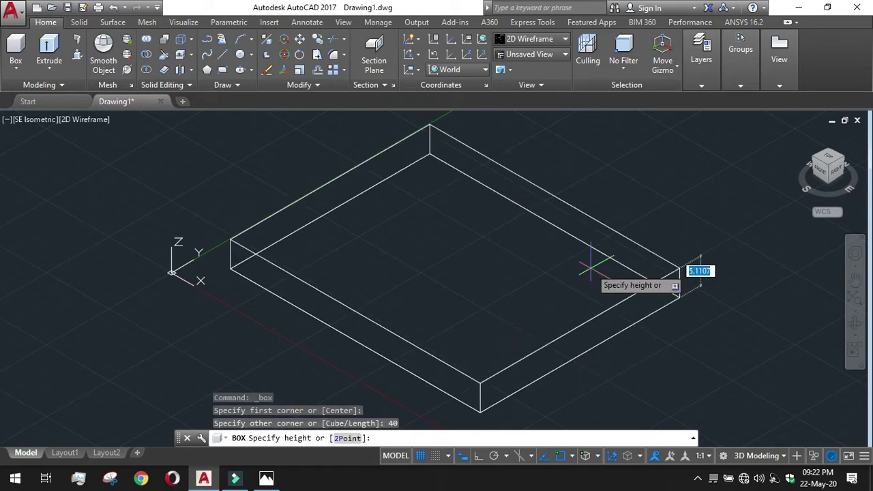
type("10")
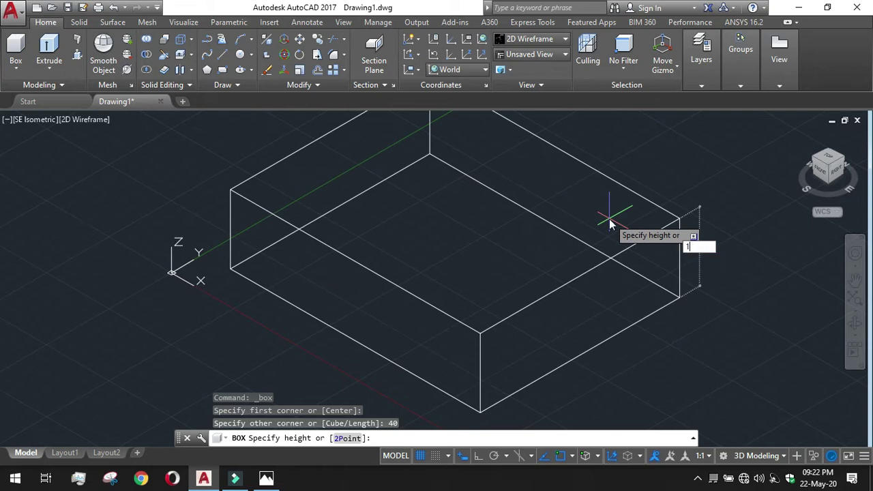
key("Return")
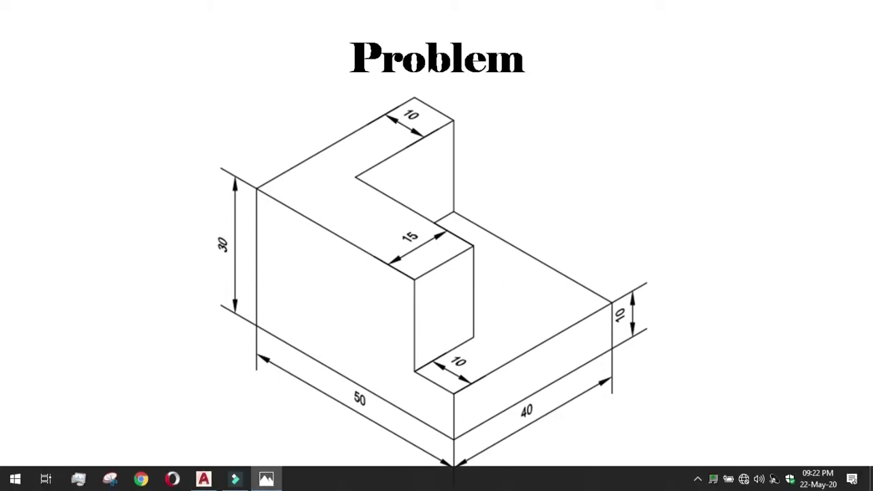
- Return to AutoCAD and pan and zoom to recentre the shaded box
left_click(206, 478)
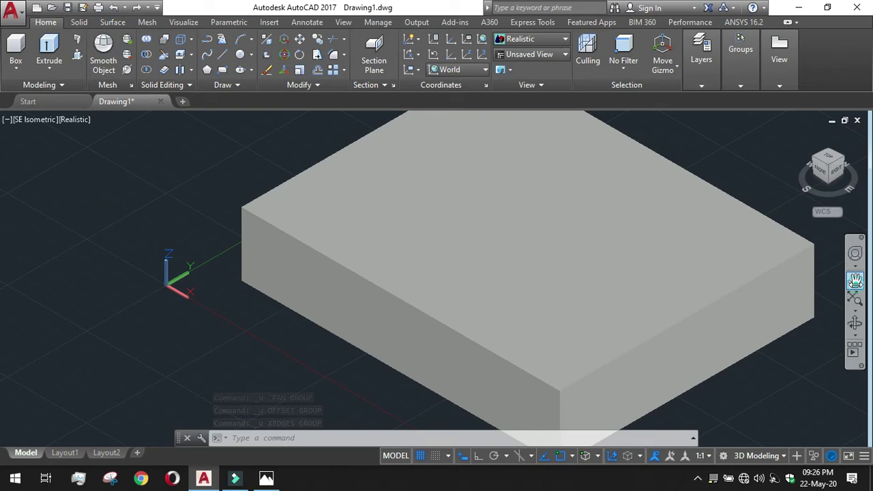
left_click(855, 280)
left_click_drag(668, 286, 555, 298)
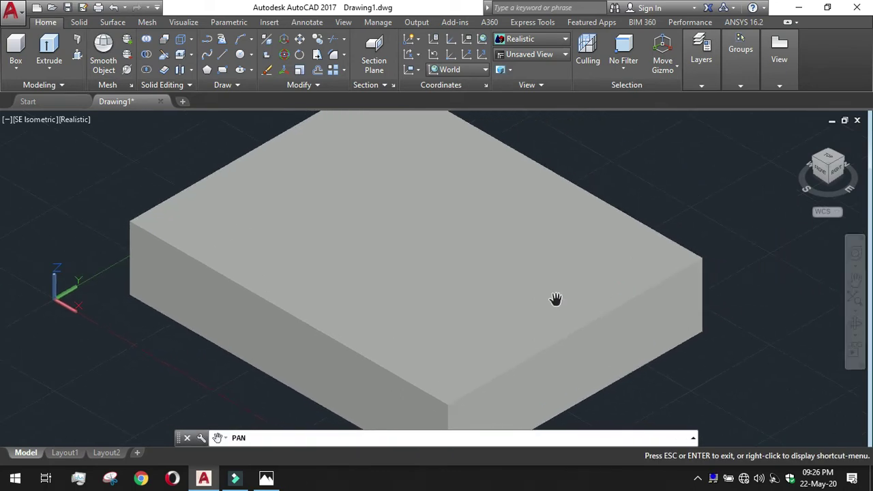
scroll(555, 298, "down", 1)
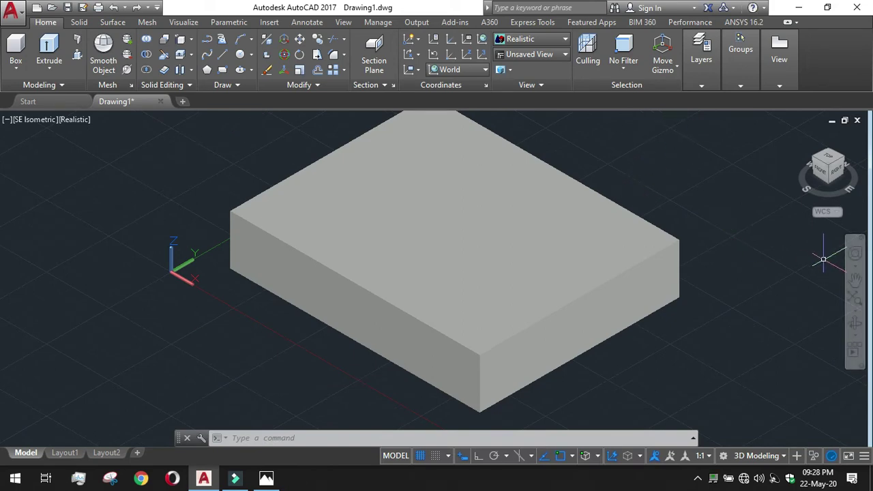
left_click(855, 279)
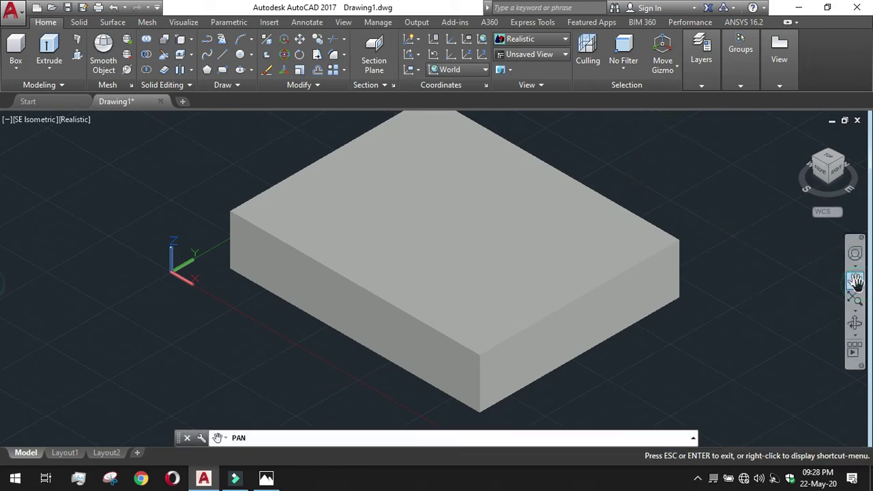
left_click_drag(623, 273, 607, 304)
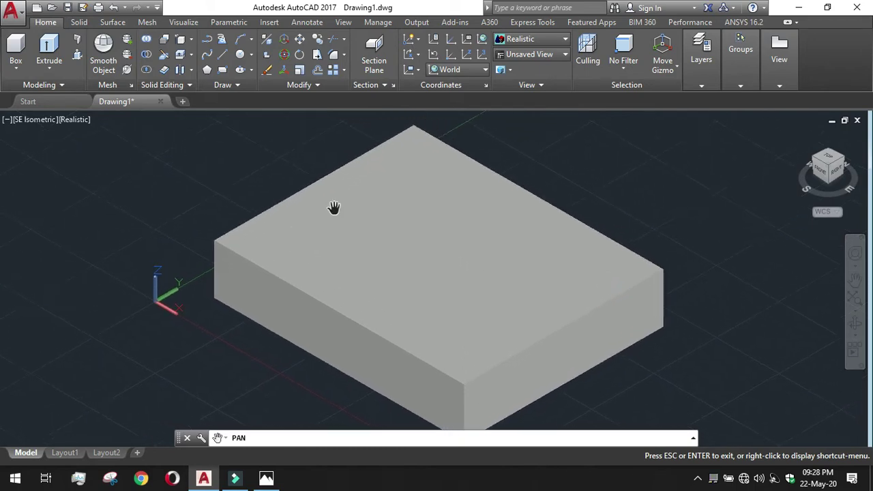
- With Ortho on, draw a 10-then-40-unit line from the box's top back corner
left_click(206, 39)
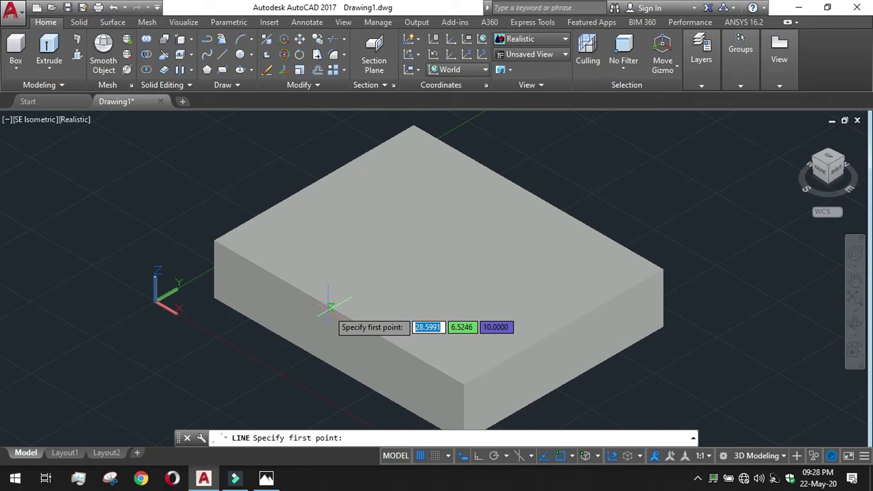
left_click(476, 457)
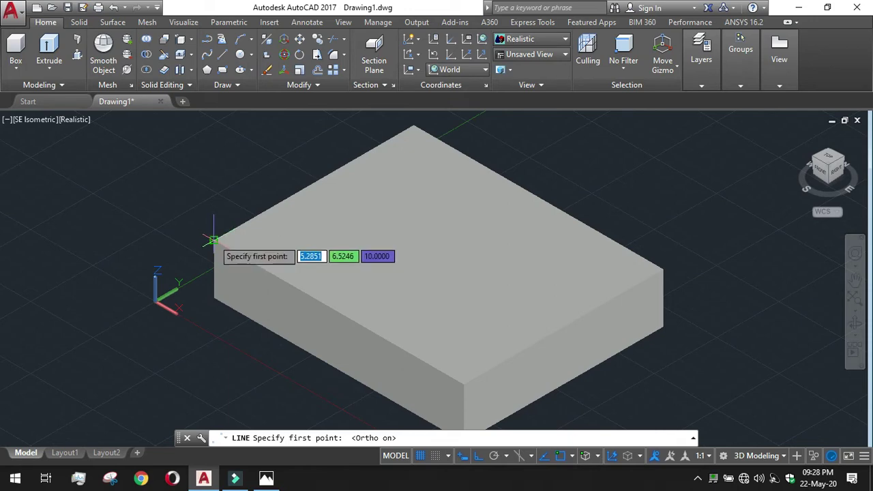
left_click(413, 125)
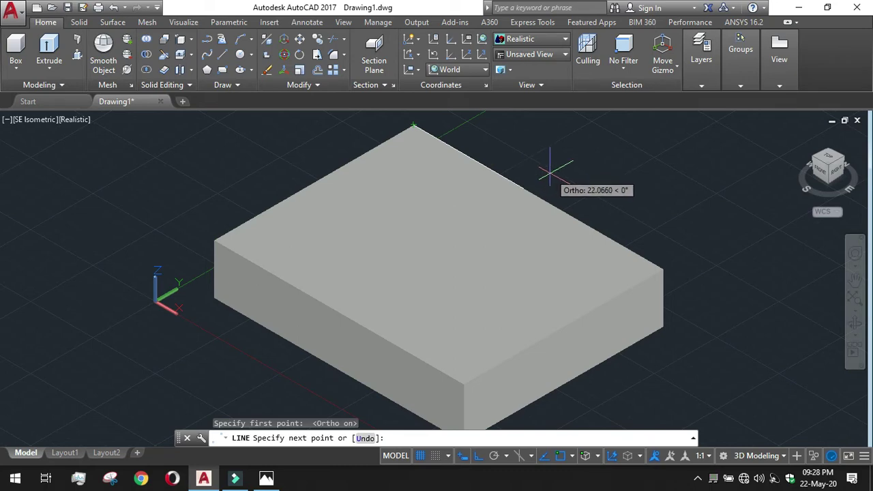
type("10")
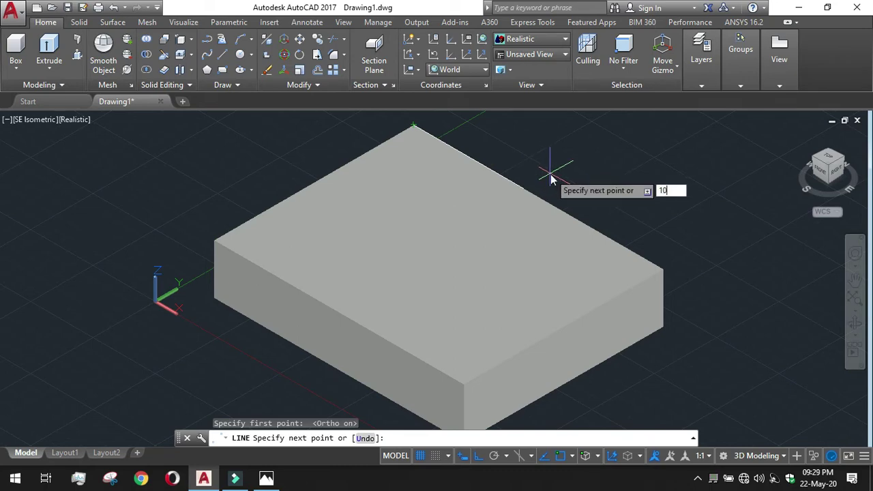
key("Return")
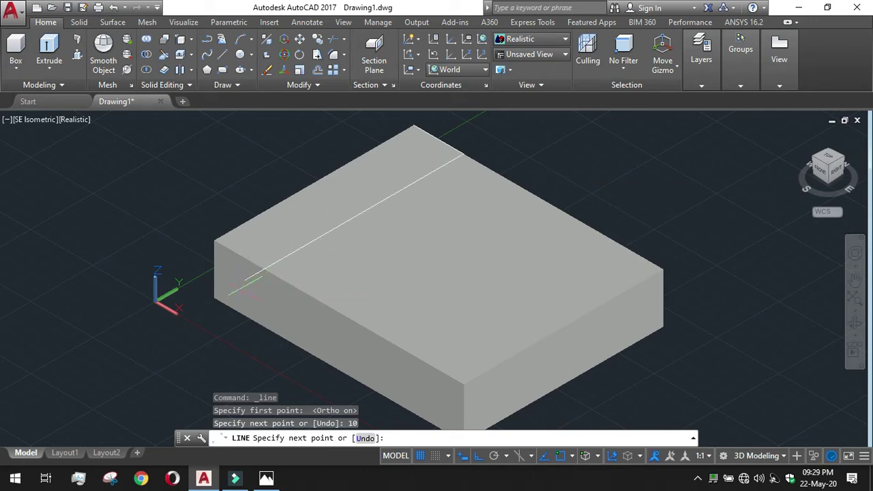
type("40")
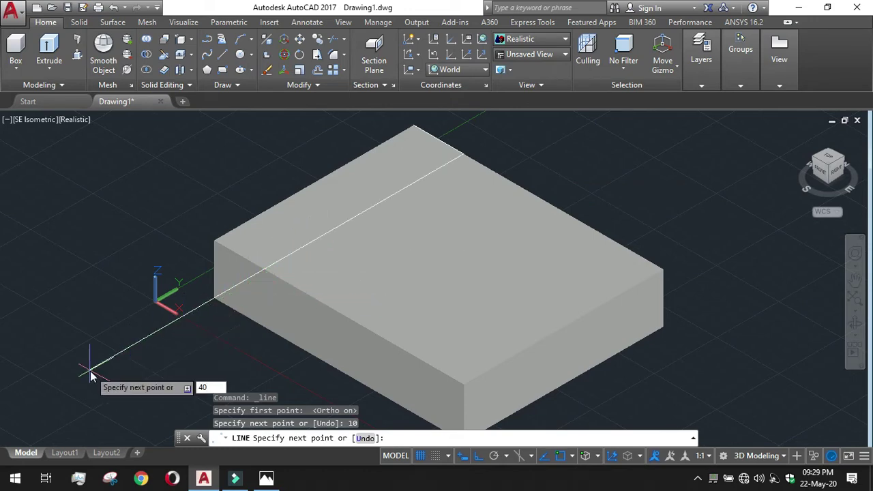
key("Return")
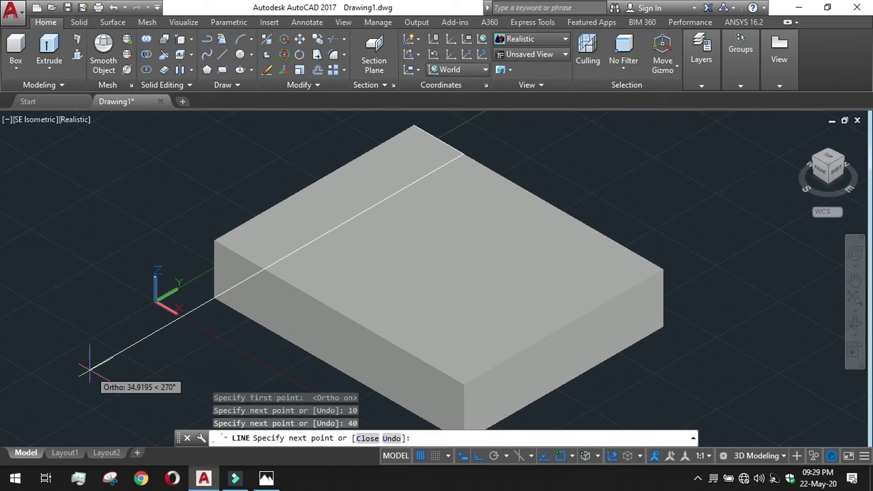
key("Return")
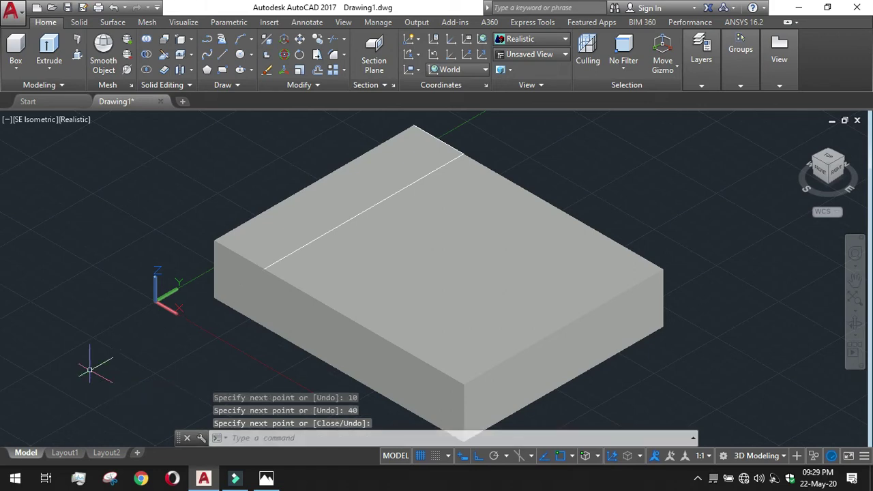
- Draw a 15, 40, 15 unit line path from the slab's left top corner
left_click(221, 58)
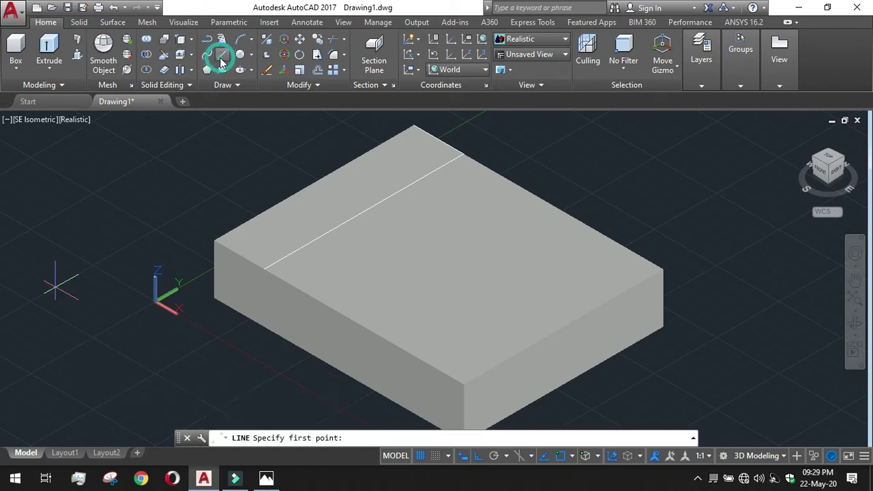
left_click(213, 241)
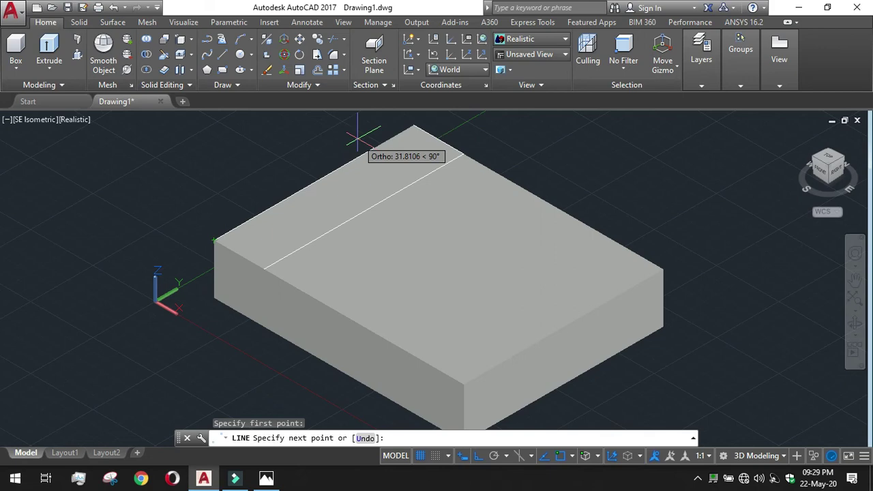
type("15")
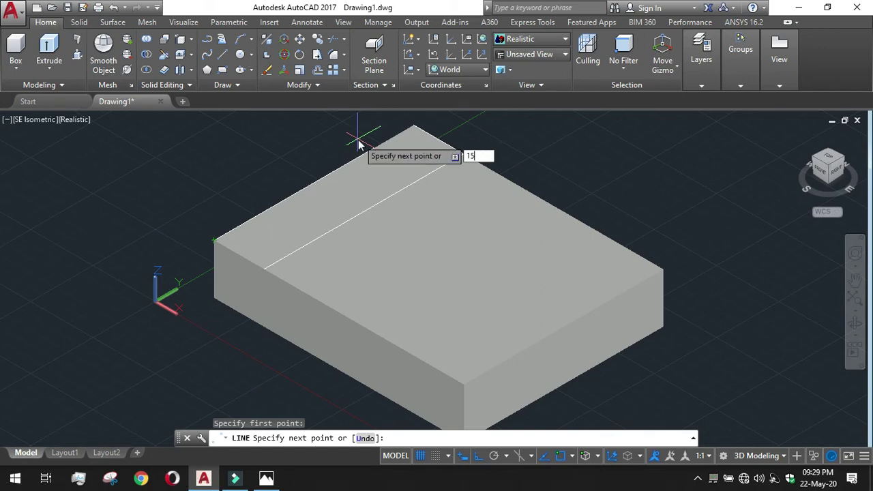
key("Return")
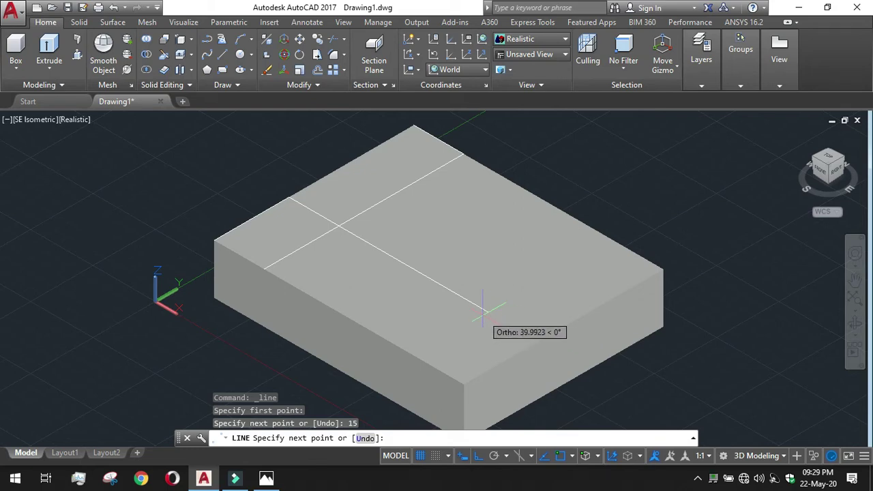
type("40")
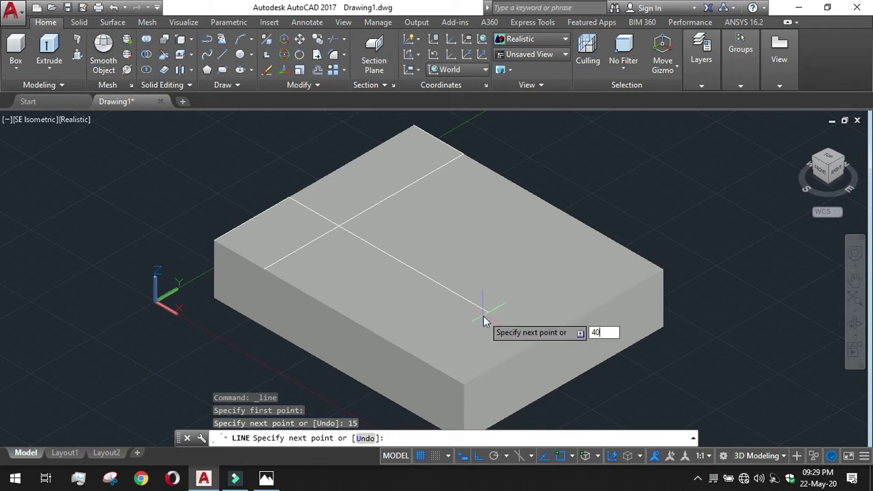
key("Return")
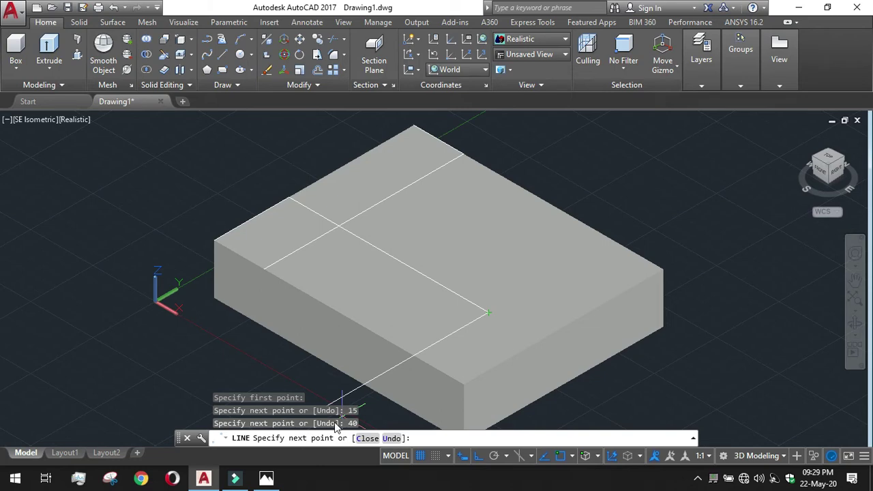
type("15")
key("Return")
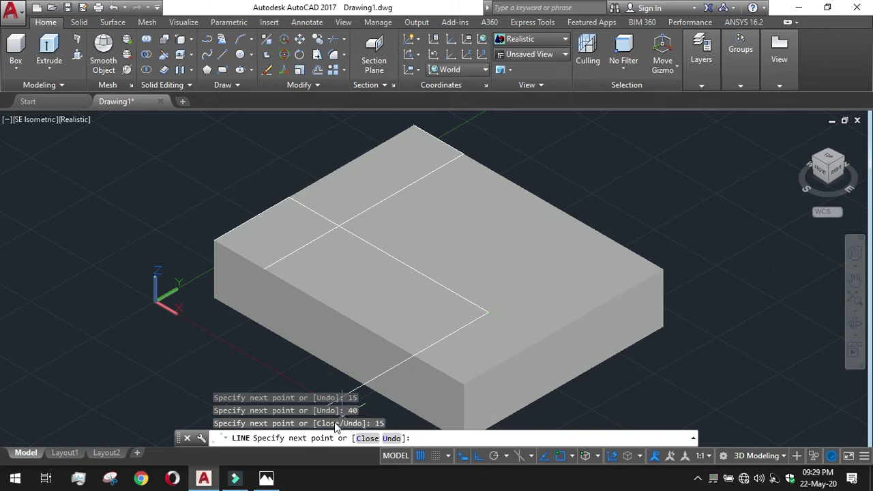
key("Return")
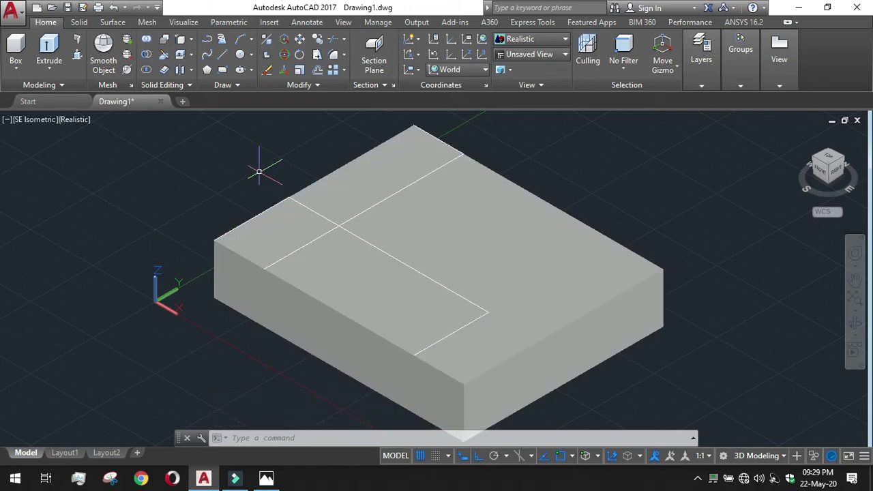
- Offset the top-face cross line 10 units toward the back-left edge
left_click(315, 69)
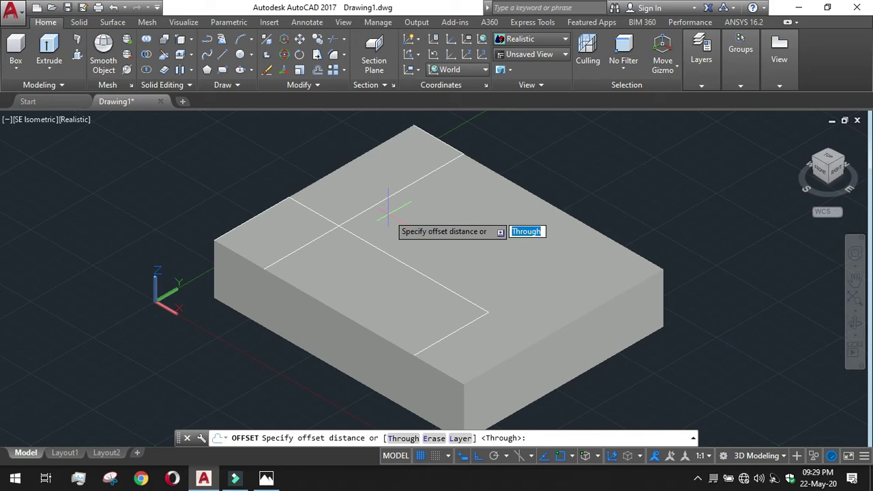
type("10")
key("Return")
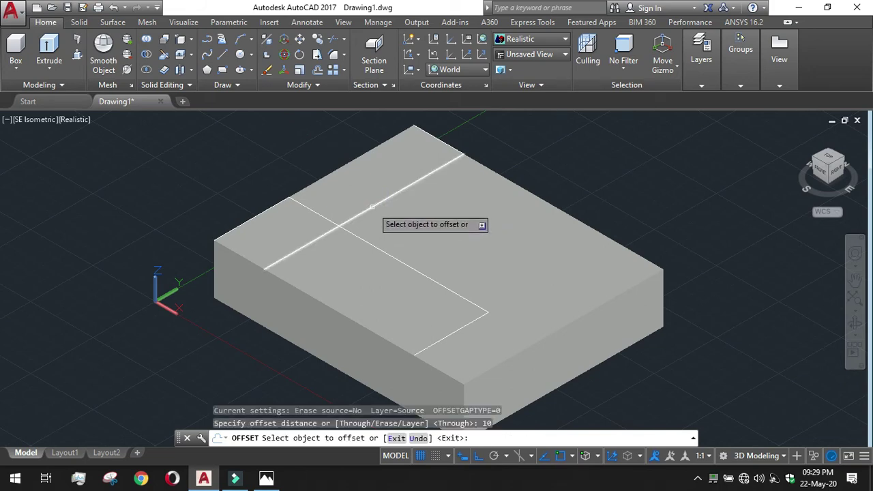
left_click(371, 205)
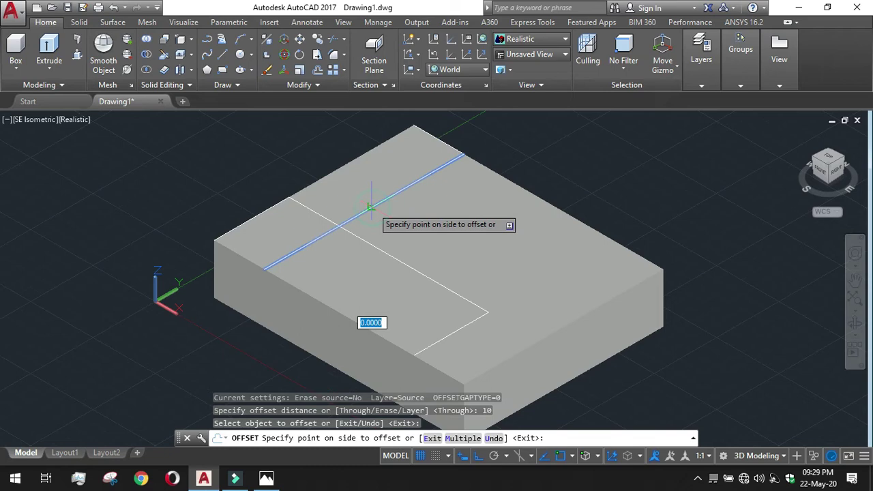
left_click(287, 151)
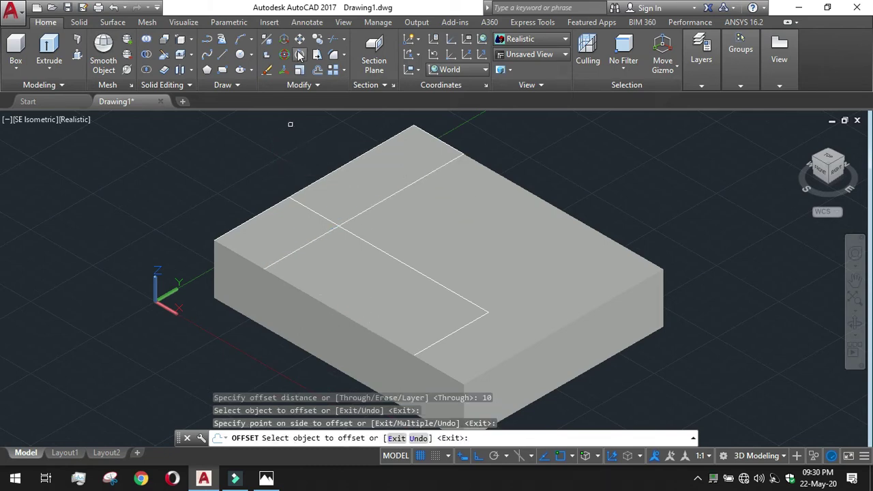
- Offset the long diagonal line on the top face by 15 units
key("Return")
key("Return")
type("15")
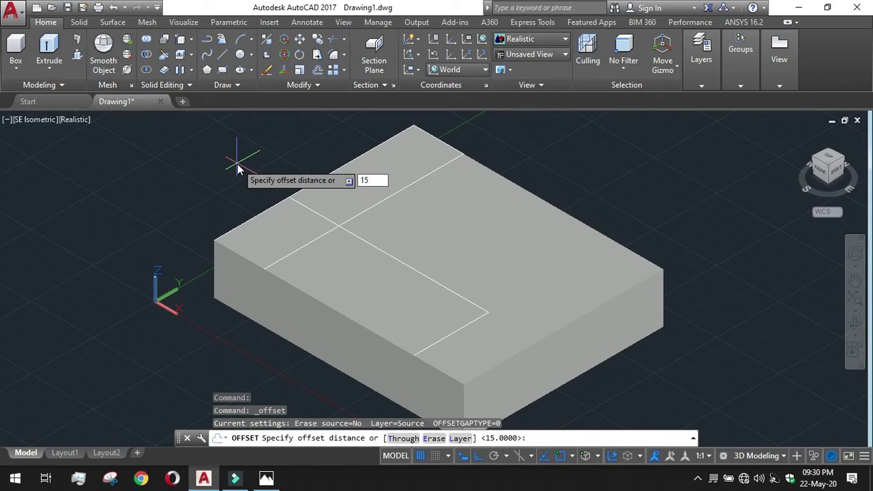
key("Return")
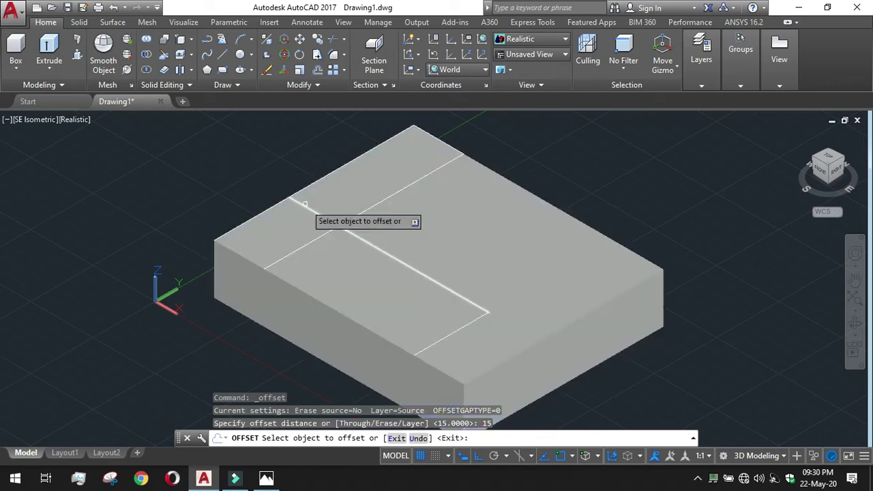
left_click(302, 201)
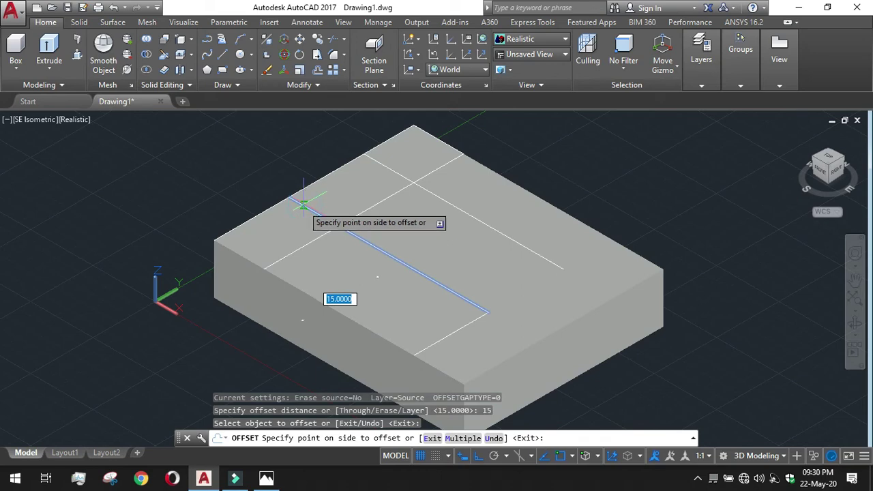
left_click(178, 348)
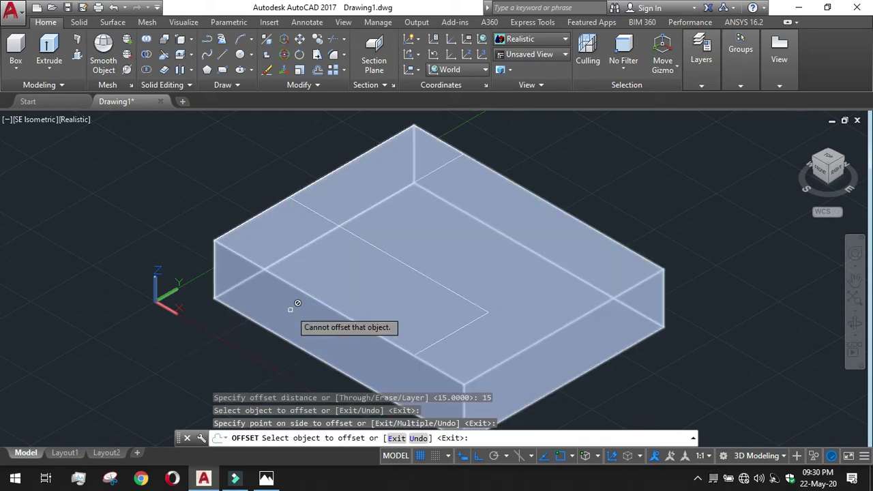
key("Return")
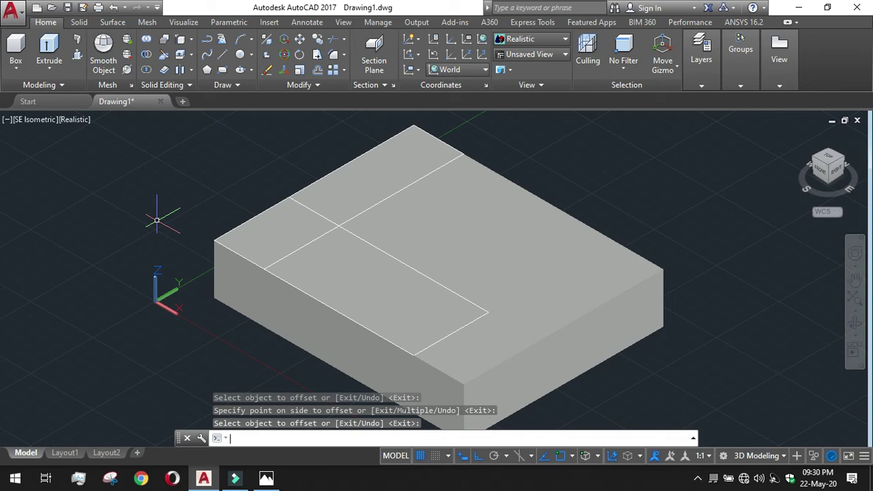
- Trim the surplus line stubs, using the cross line and diagonal line as cutting edges
left_click(334, 41)
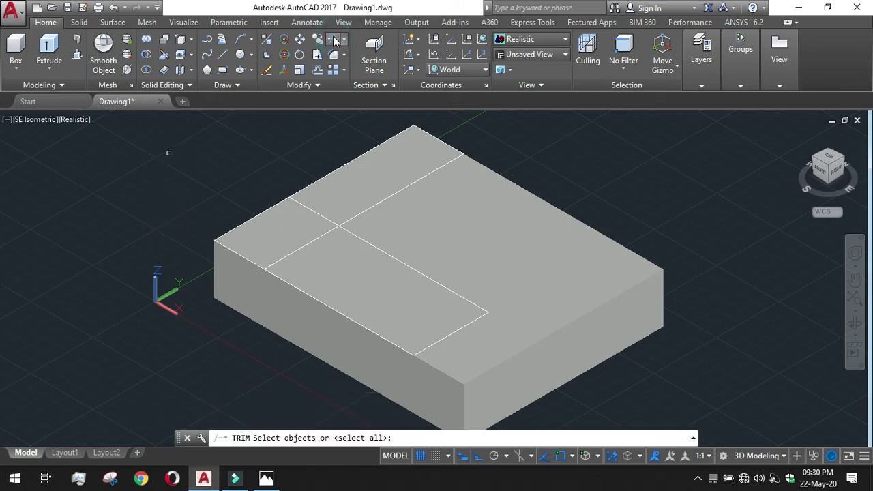
left_click(348, 224)
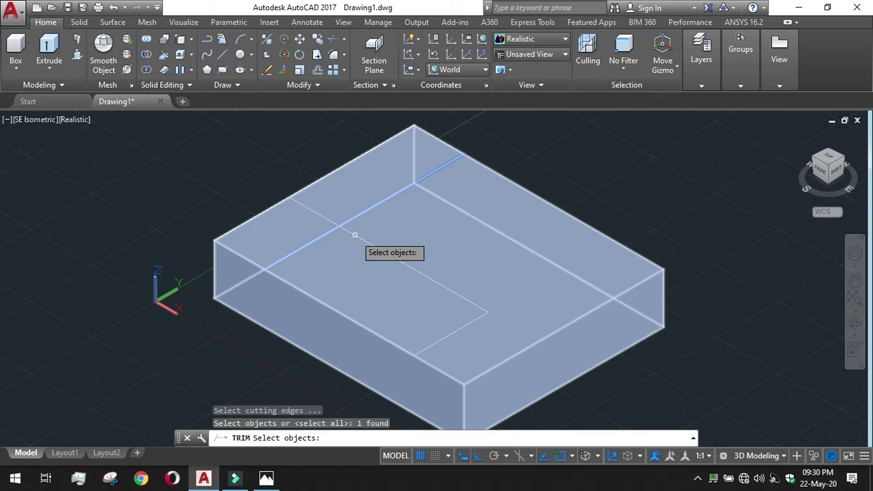
left_click(423, 273)
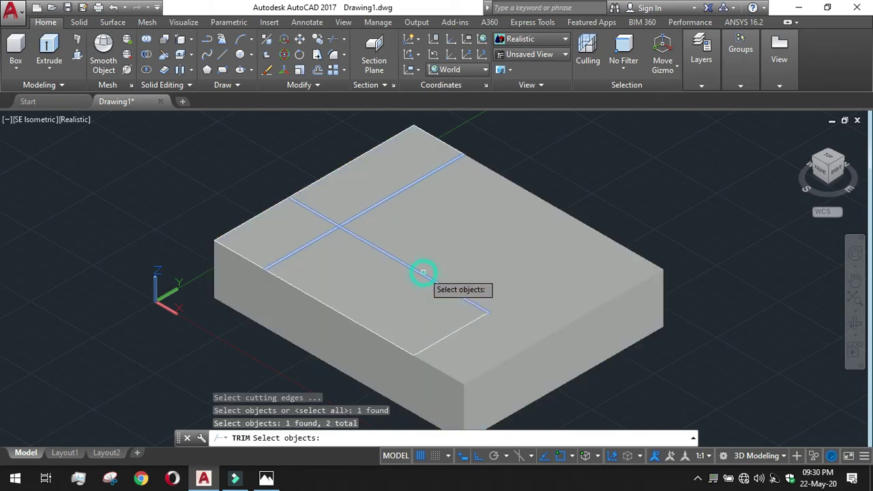
key("Return")
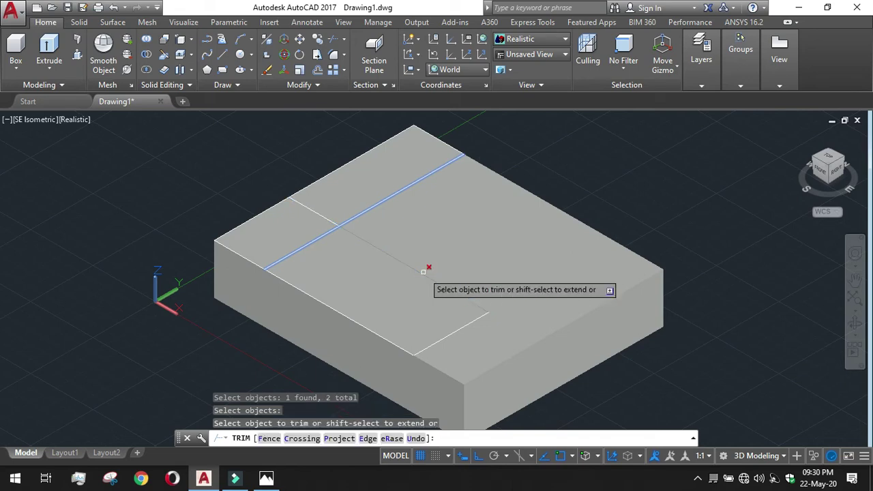
left_click(326, 216)
left_click(307, 243)
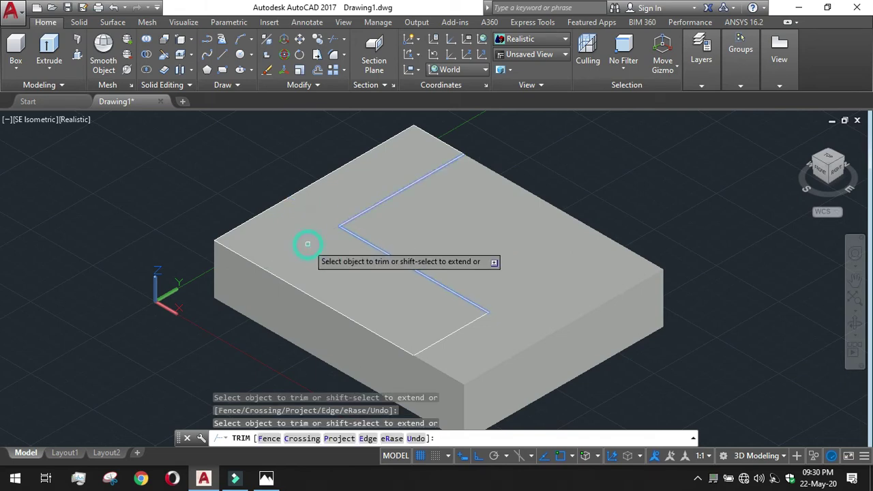
key("Return")
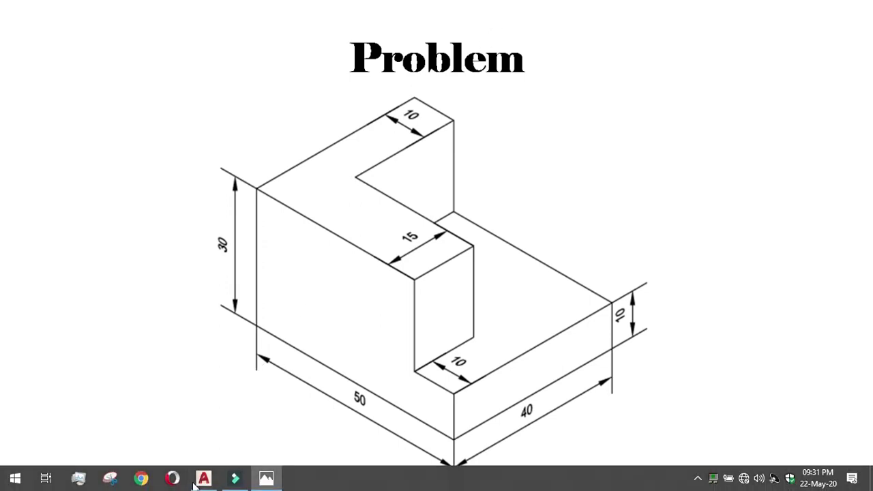
left_click(203, 480)
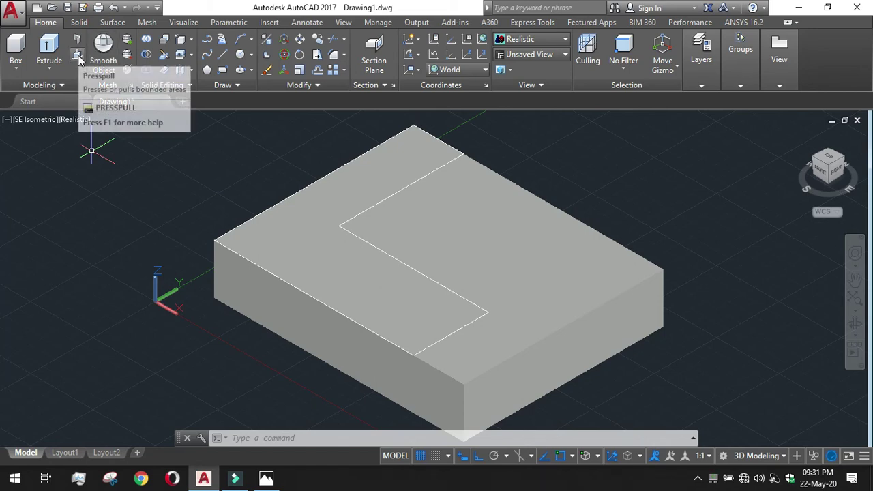
- Press-pull the L-shaped area on the slab top upward by 20 units
left_click(78, 56)
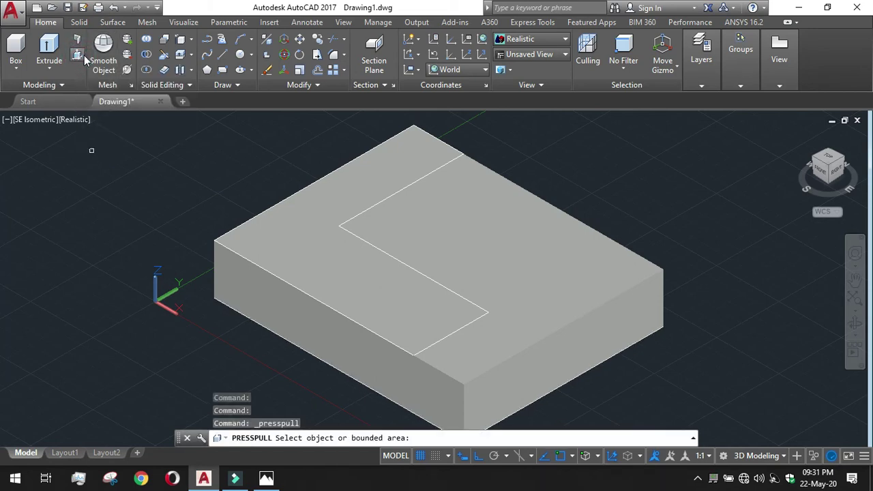
left_click(304, 242)
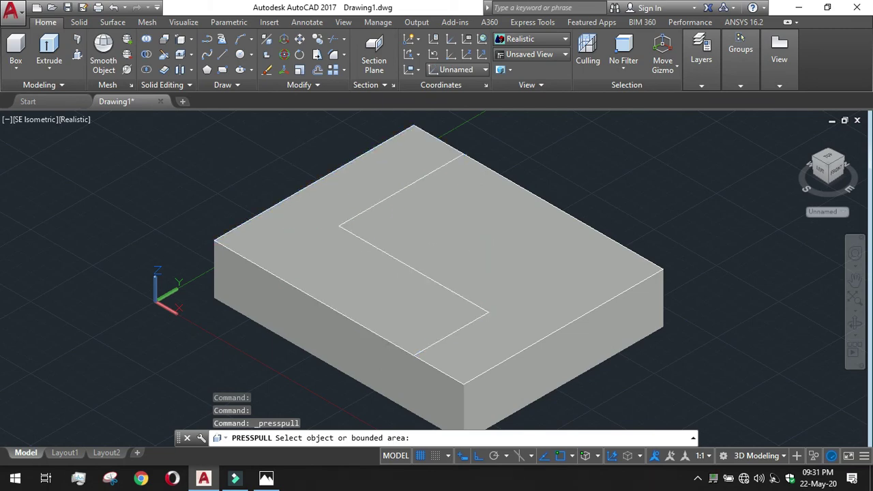
left_click(312, 208)
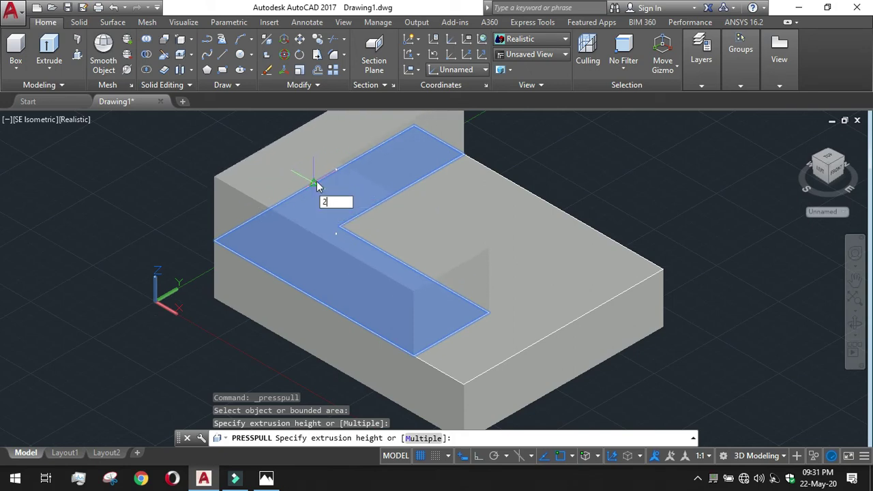
type("20")
key("Return")
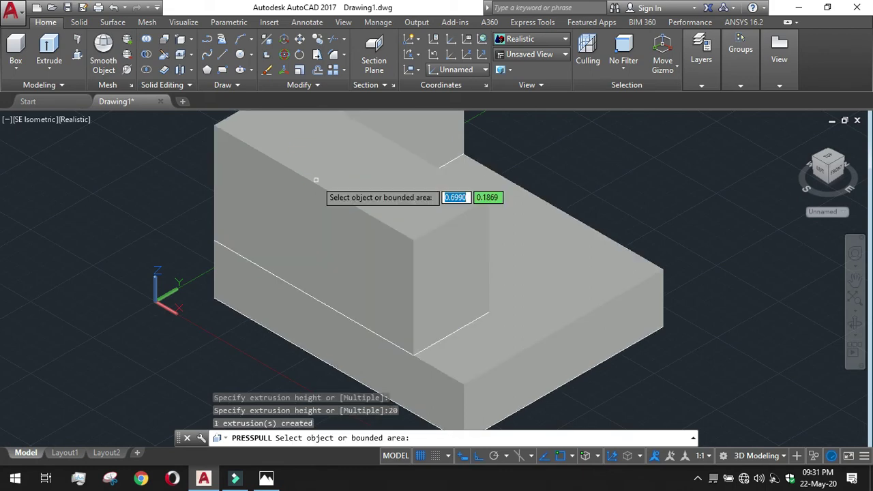
- Fit the whole solid in view, end Presspull, and apply the Shades of Gray visual style
left_click(827, 166)
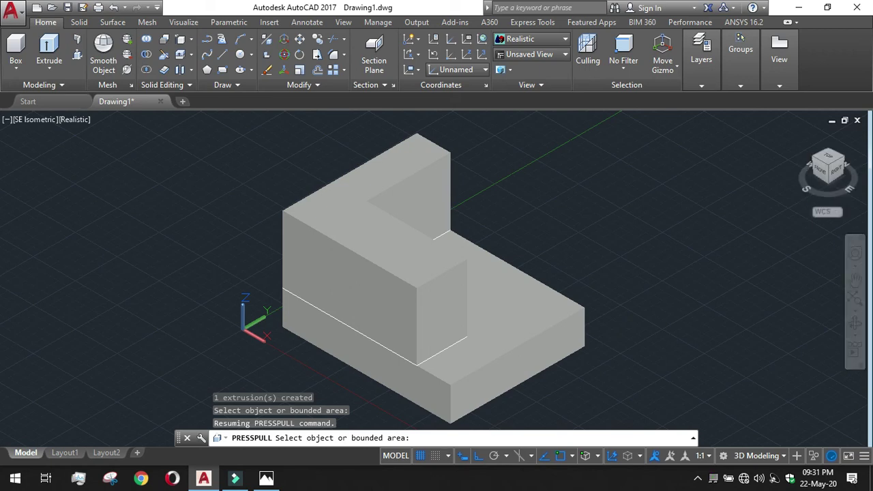
key("Return")
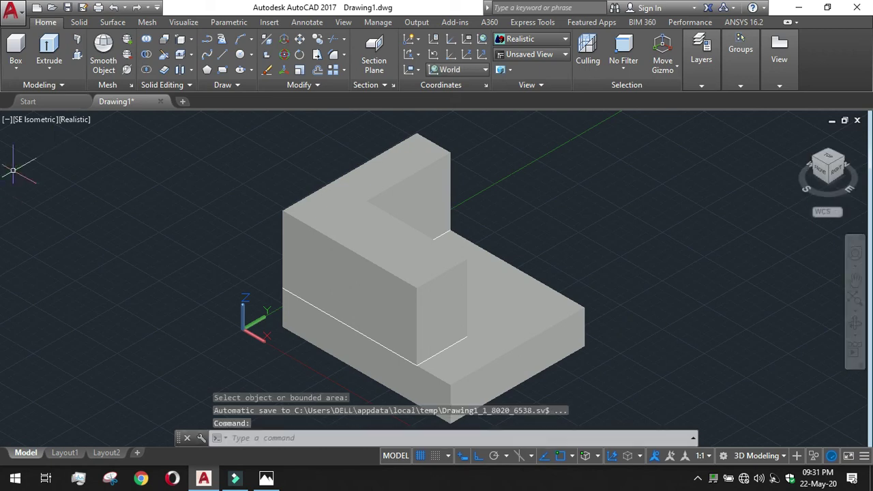
left_click(77, 119)
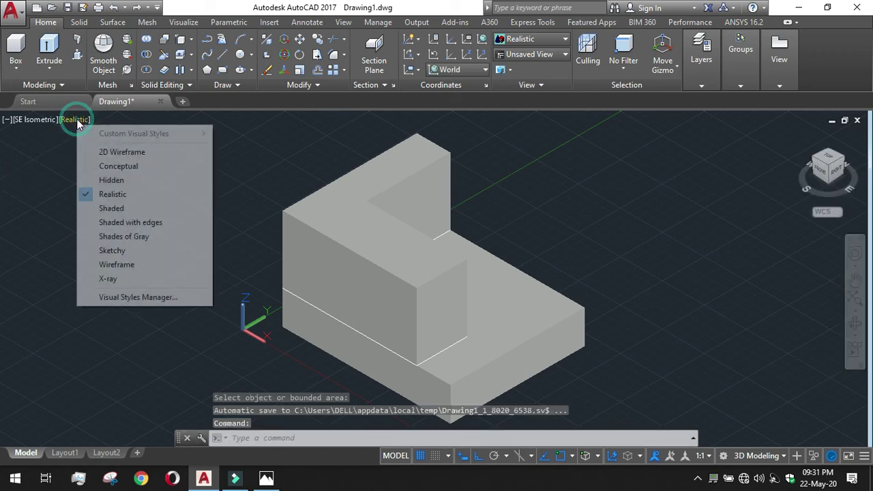
left_click(123, 237)
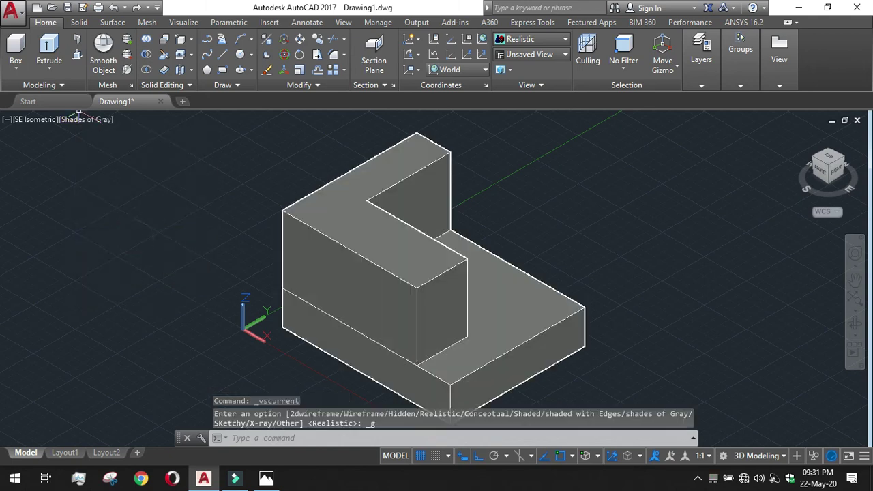